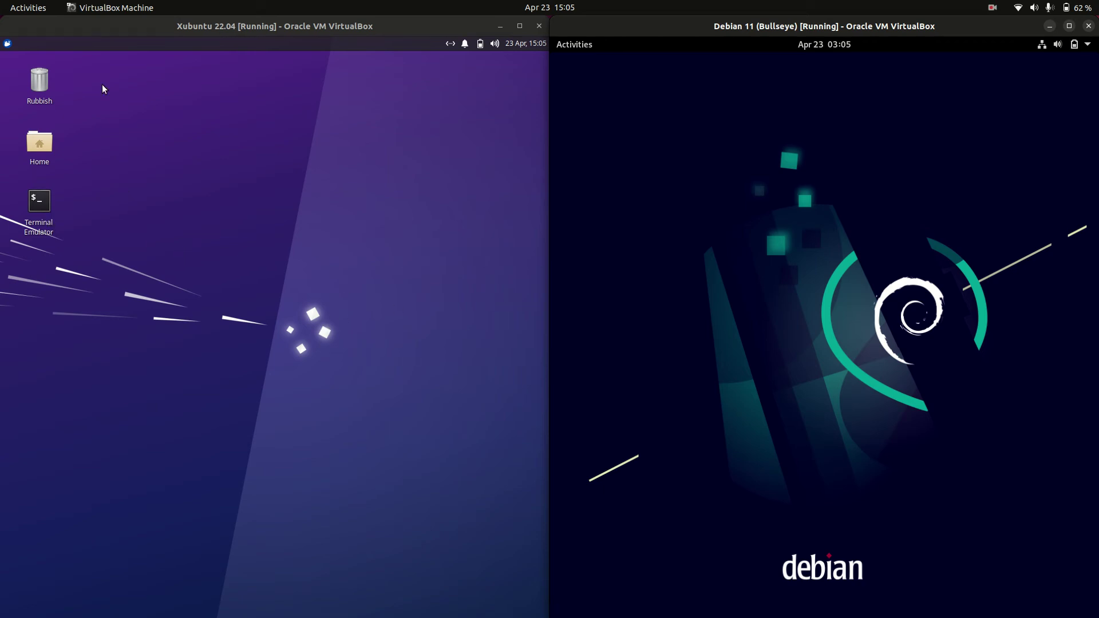
# Step: Browse the Xubuntu applications menu and the Debian activities overview, then close them
pyautogui.click(4, 43)
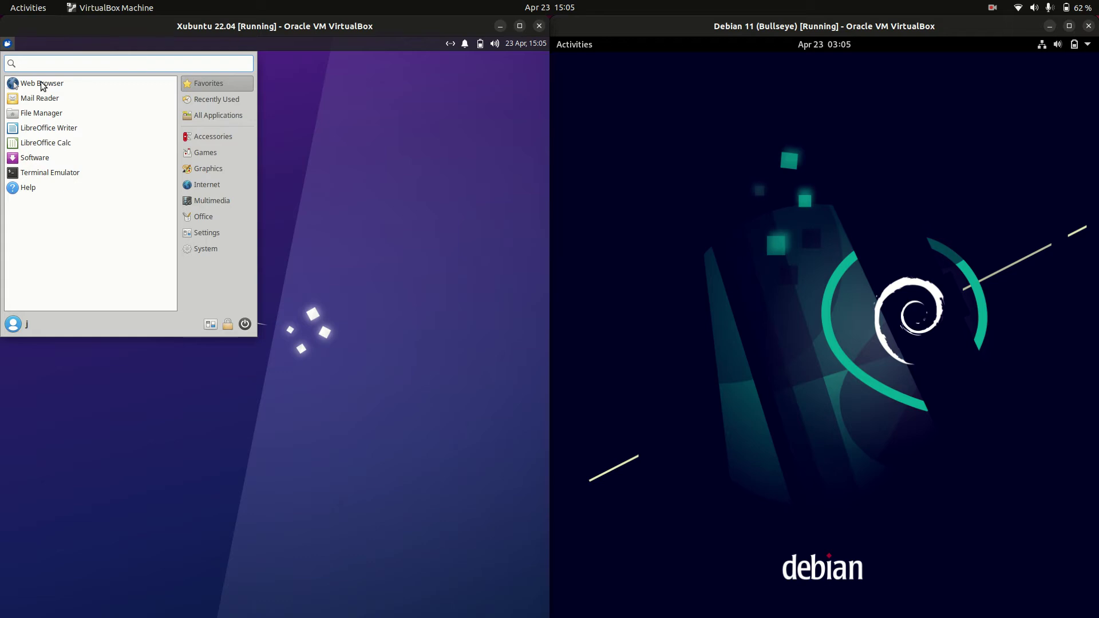
pyautogui.click(646, 298)
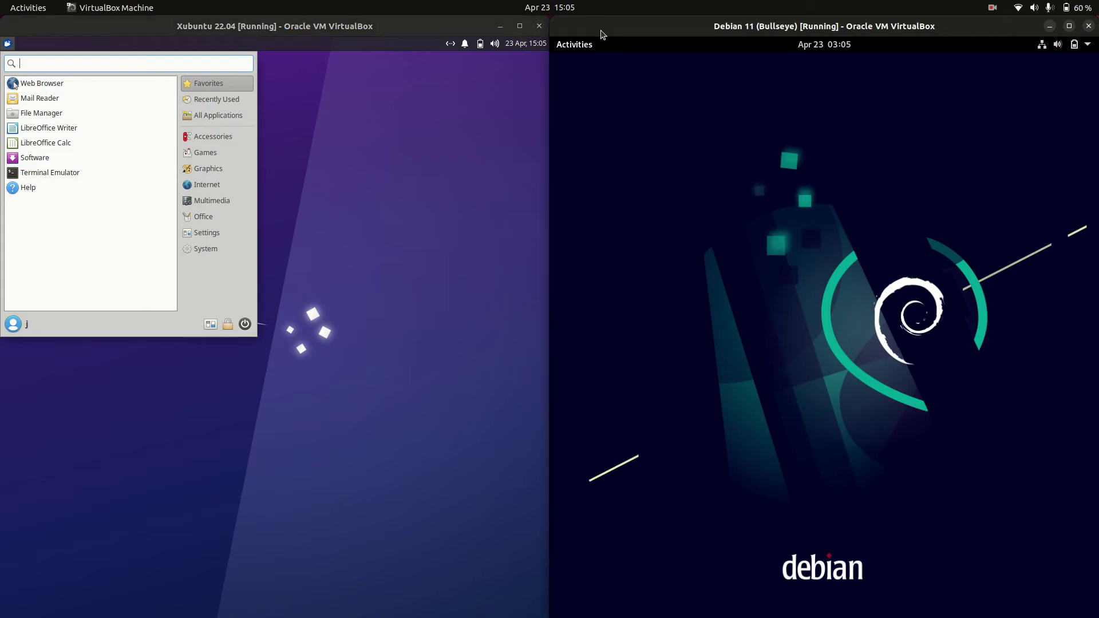
pyautogui.click(582, 46)
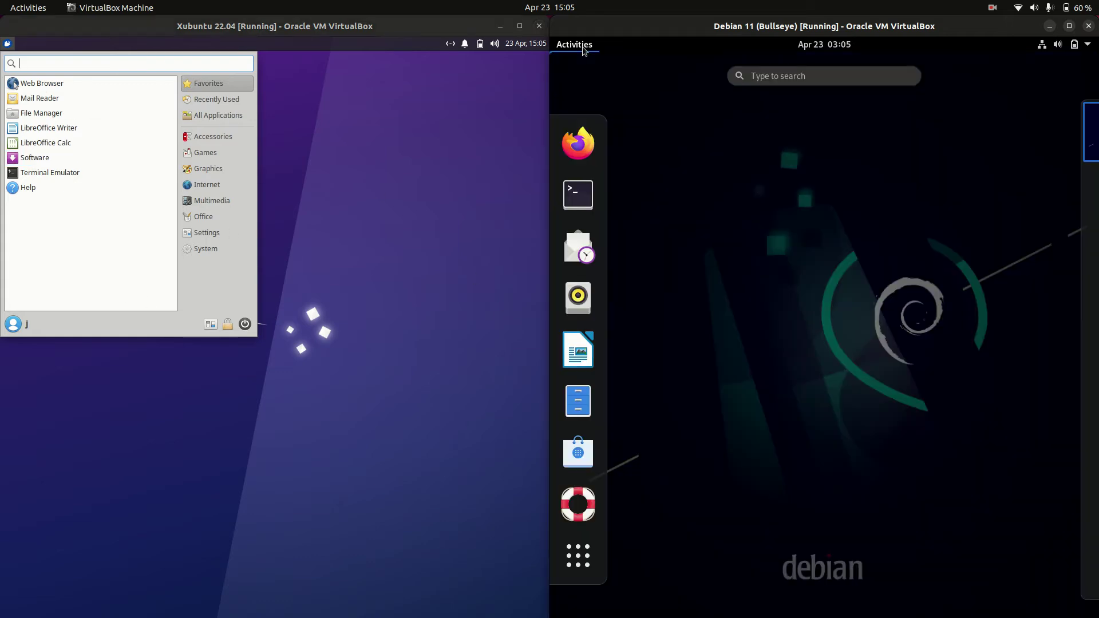
pyautogui.click(815, 206)
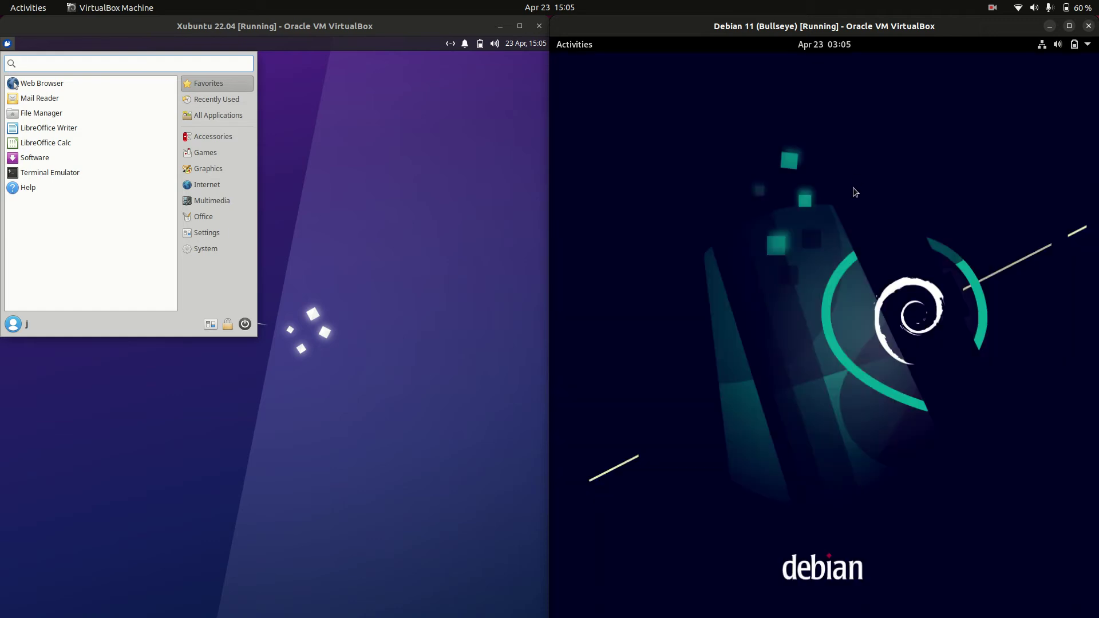
pyautogui.click(570, 46)
pyautogui.click(391, 164)
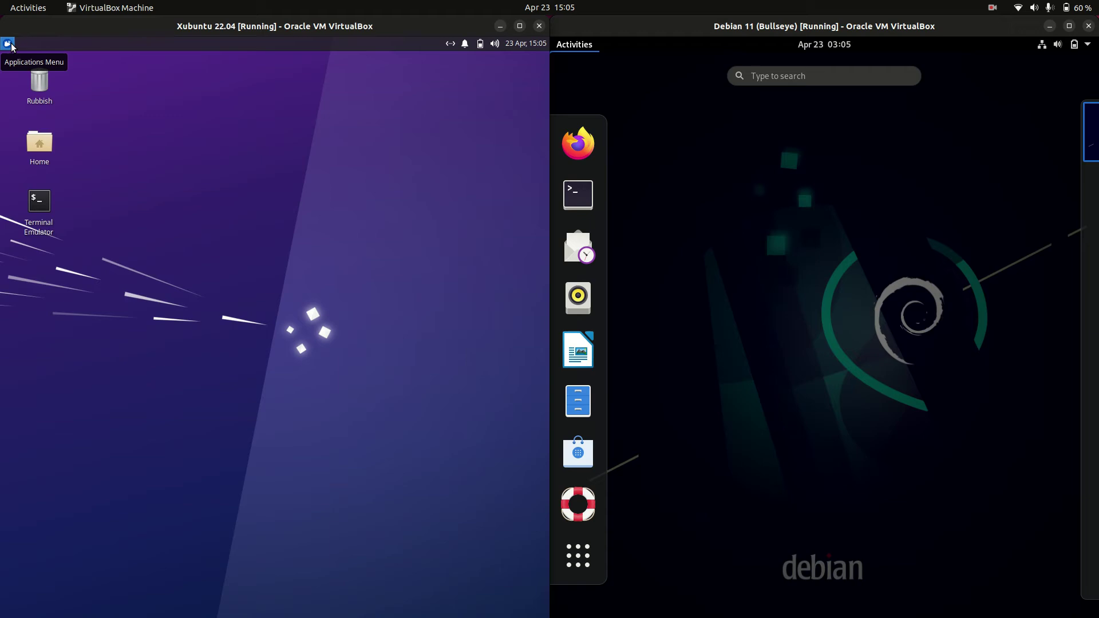
pyautogui.click(815, 238)
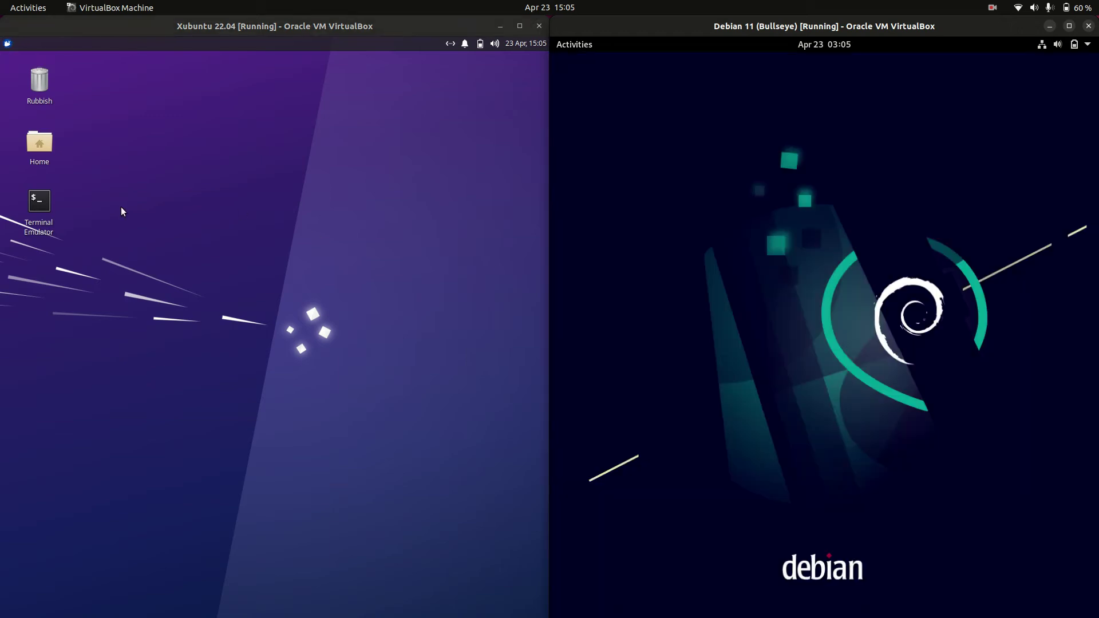
# Step: Start Terminal Emulator in Xubuntu and Terminal in Debian, running htop in both
pyautogui.doubleClick(40, 203)
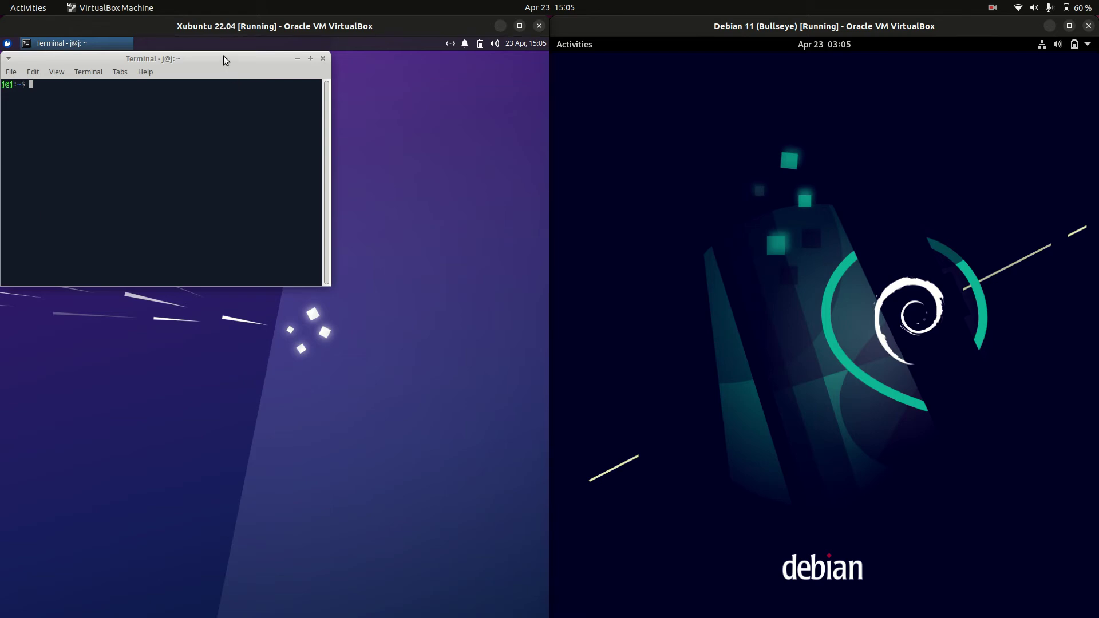
pyautogui.click(568, 44)
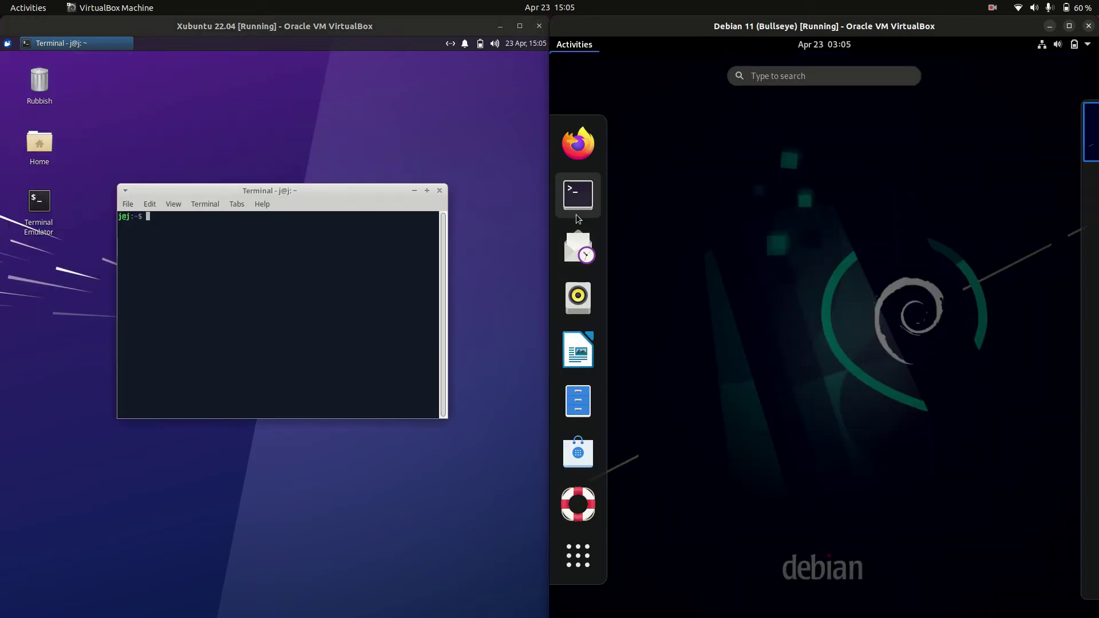
pyautogui.click(578, 218)
pyautogui.write('htop')
pyautogui.press('Return')
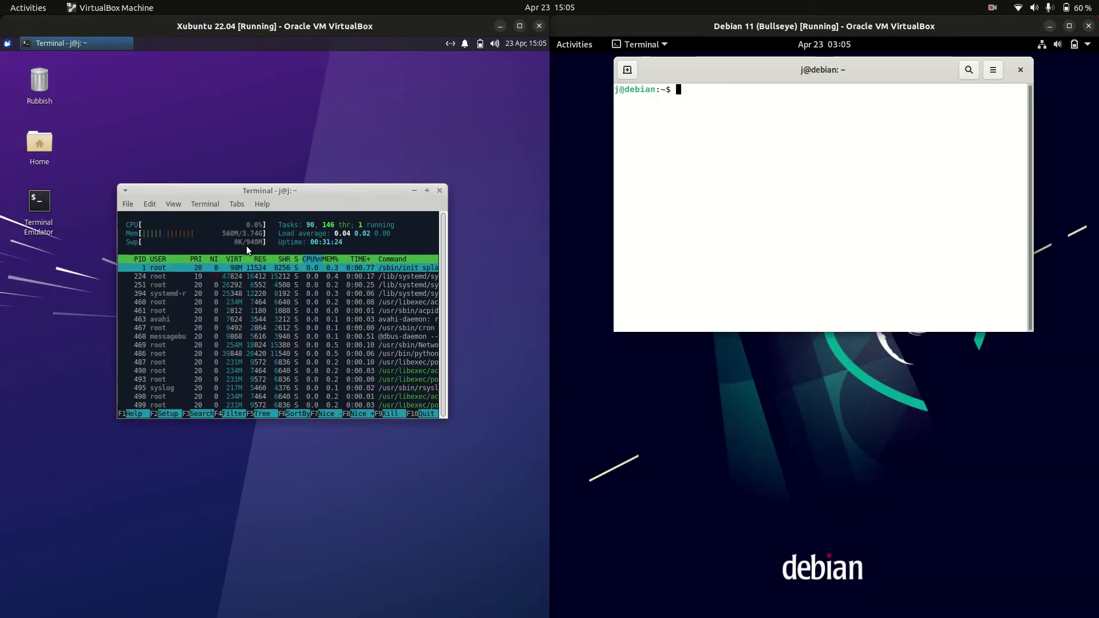
pyautogui.moveTo(716, 66); pyautogui.dragTo(716, 175)
pyautogui.write('h')
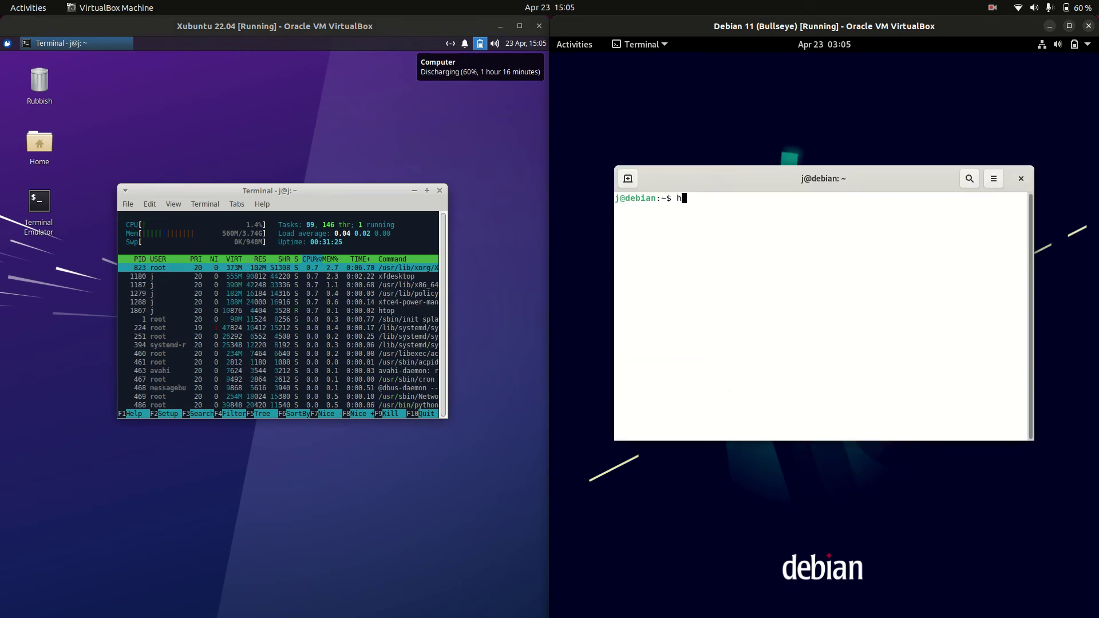
pyautogui.write('top')
pyautogui.press('Return')
pyautogui.click(185, 329)
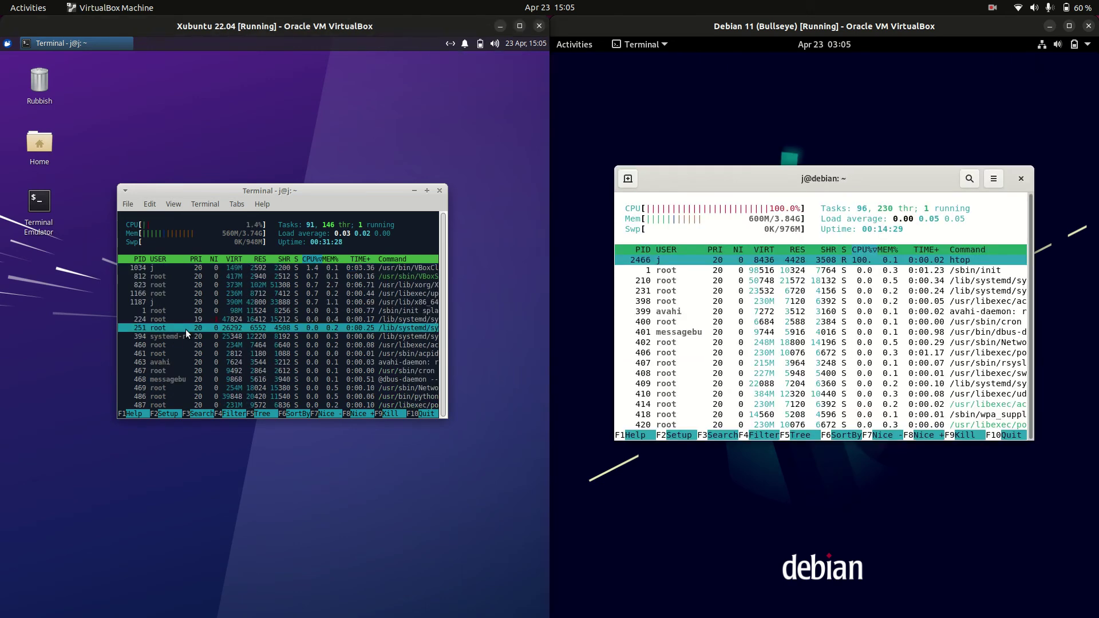
# Step: Enlarge the htop text once in the Xubuntu terminal and twice in Debian
pyautogui.hotkey('ctrl', '+')
pyautogui.hotkey('ctrl', '+')
pyautogui.hotkey('ctrl', '+')
pyautogui.click(724, 324)
pyautogui.hotkey('ctrl', '+')
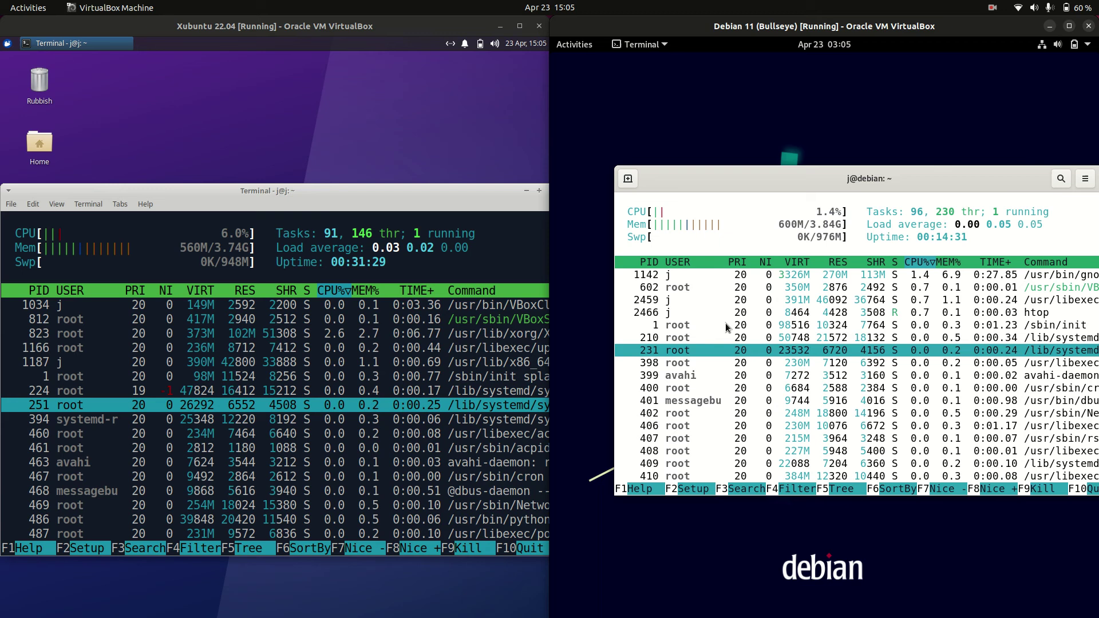
pyautogui.hotkey('ctrl', '+')
# Step: Reposition the Xubuntu and Debian terminal windows on their desktops
pyautogui.moveTo(220, 197)
pyautogui.mouseDown()
pyautogui.moveTo(233, 159)
pyautogui.moveTo(279, 146)
pyautogui.mouseUp()
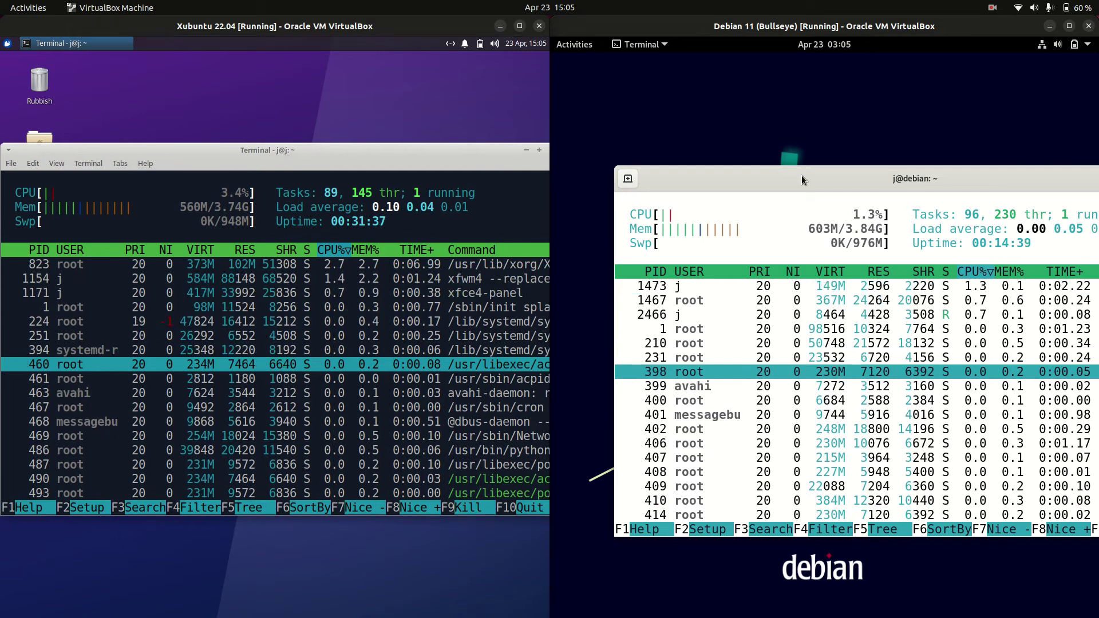
pyautogui.moveTo(801, 176)
pyautogui.mouseDown()
pyautogui.moveTo(767, 179)
pyautogui.moveTo(806, 174)
pyautogui.mouseUp()
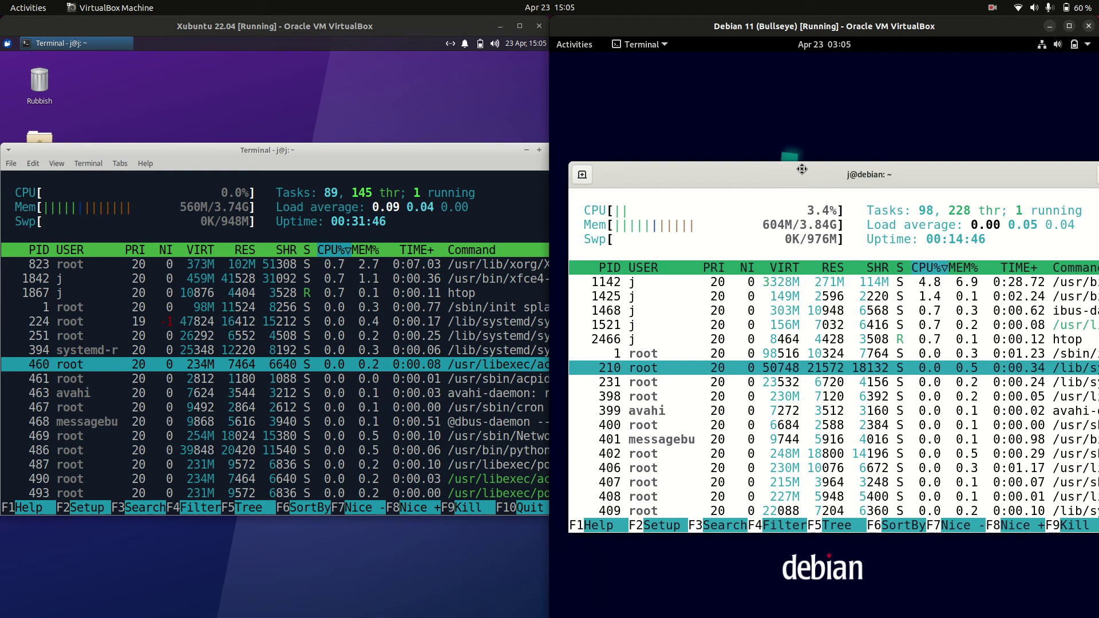
pyautogui.moveTo(806, 174); pyautogui.dragTo(786, 176)
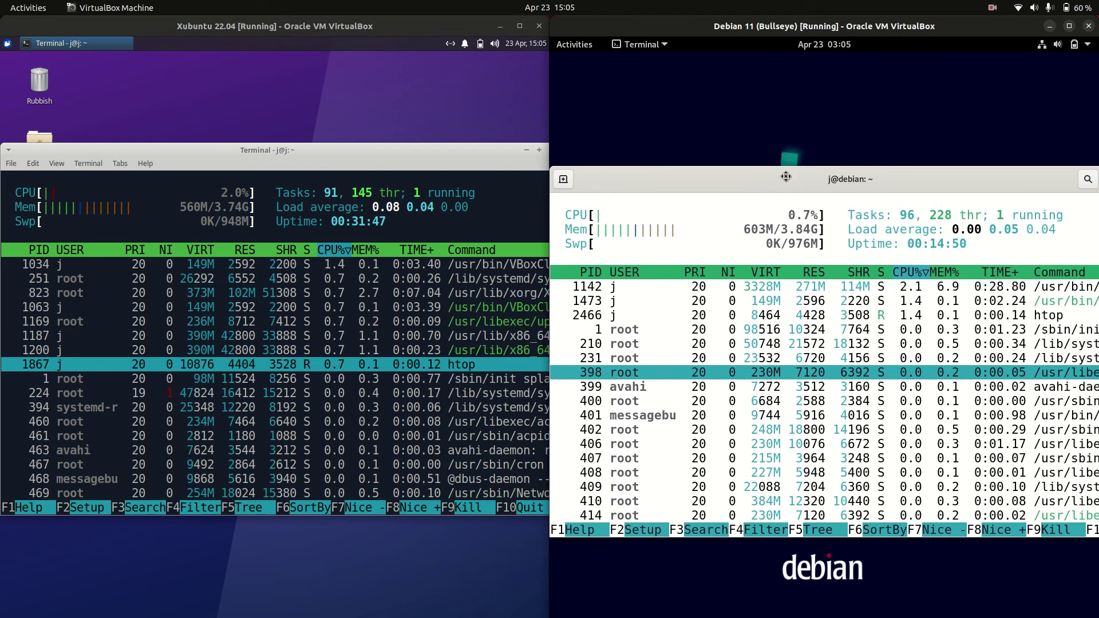
pyautogui.click(586, 48)
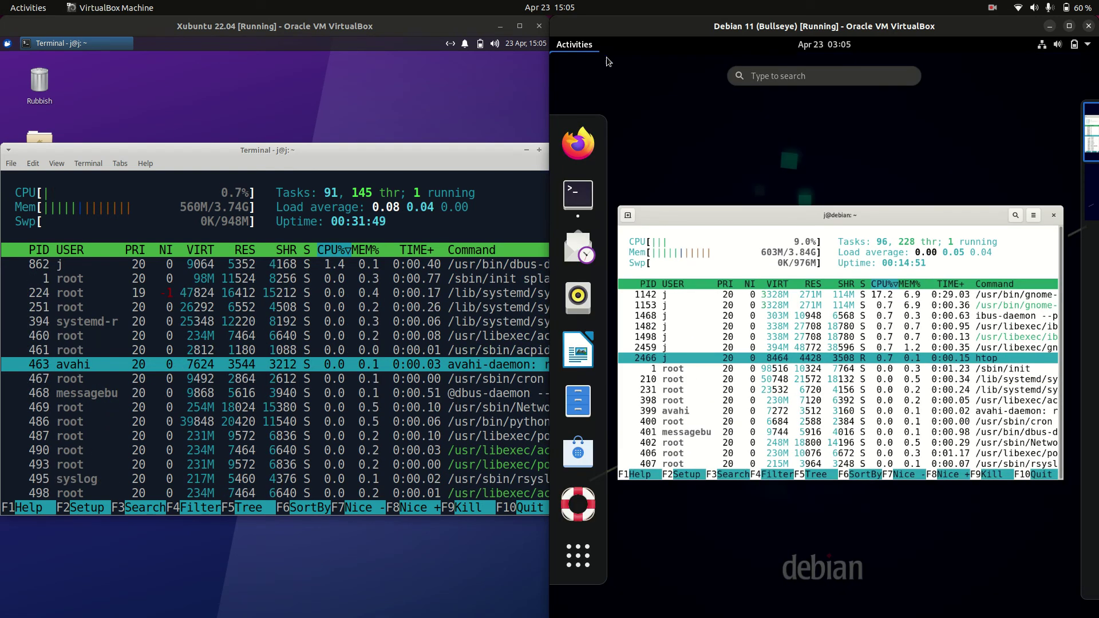
pyautogui.moveTo(840, 343)
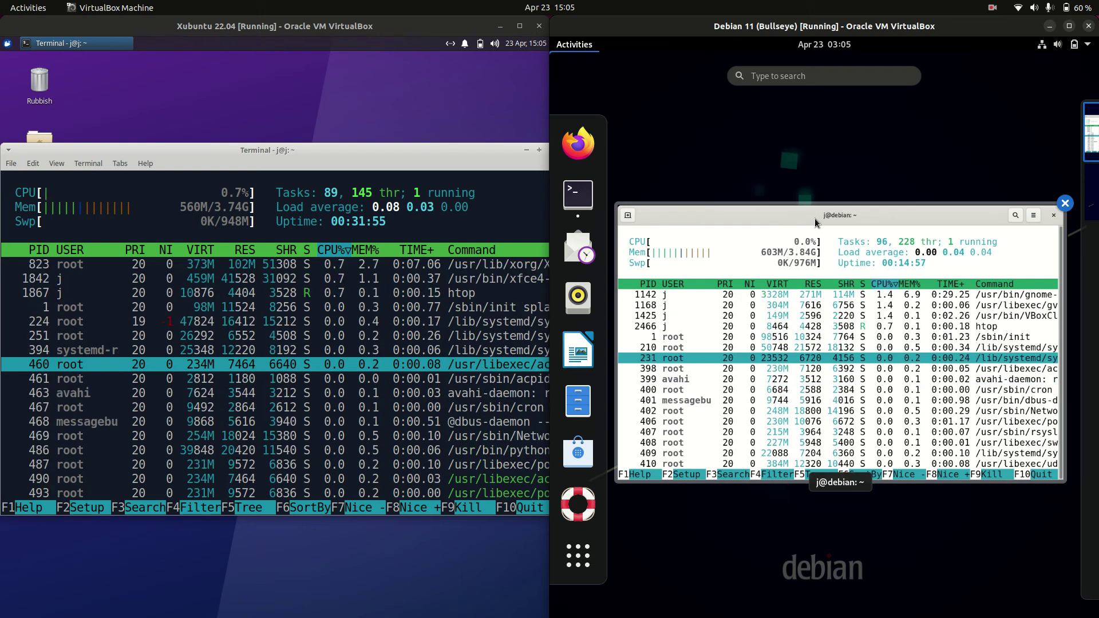
pyautogui.click(815, 223)
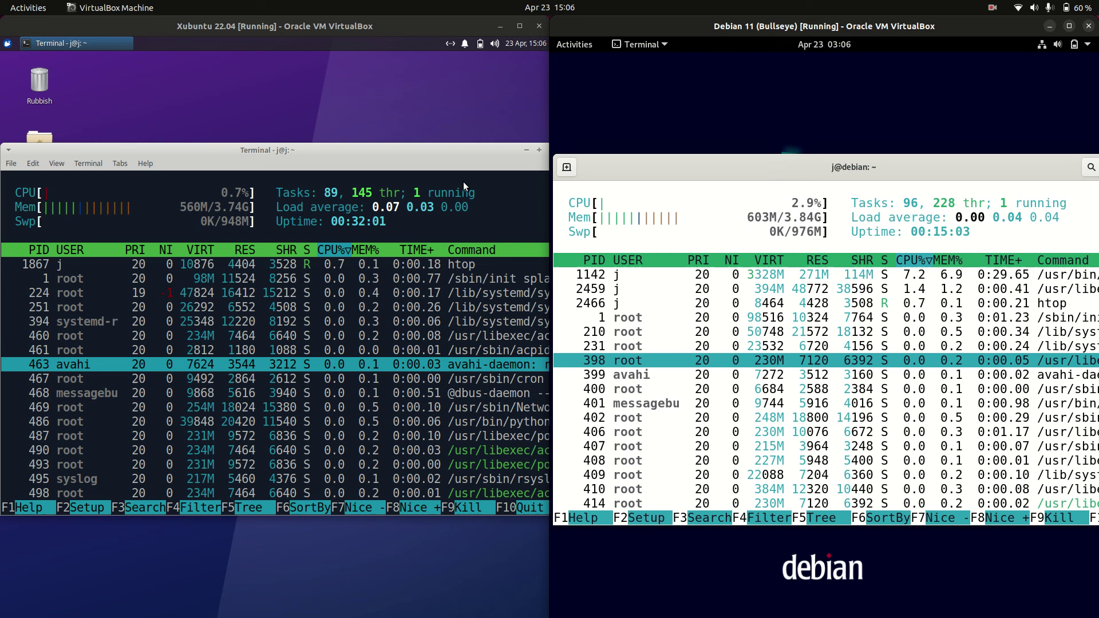
# Step: Close the Xubuntu htop terminal, then close Debian's, confirming Close Terminal
pyautogui.click(405, 159)
pyautogui.click(540, 152)
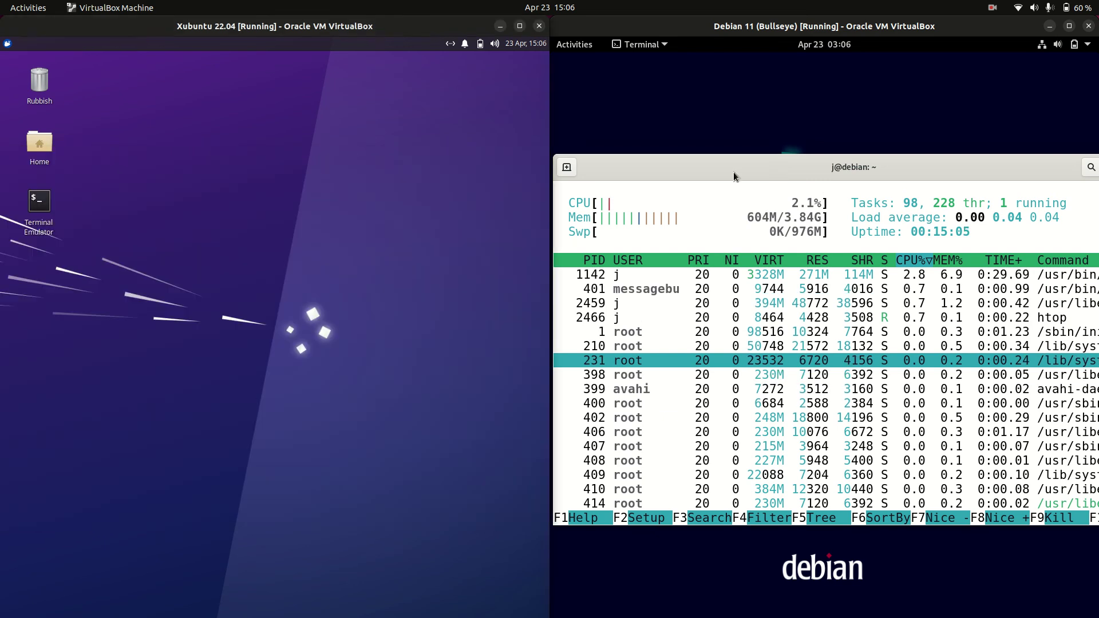
pyautogui.moveTo(733, 172); pyautogui.dragTo(615, 210)
pyautogui.click(1024, 204)
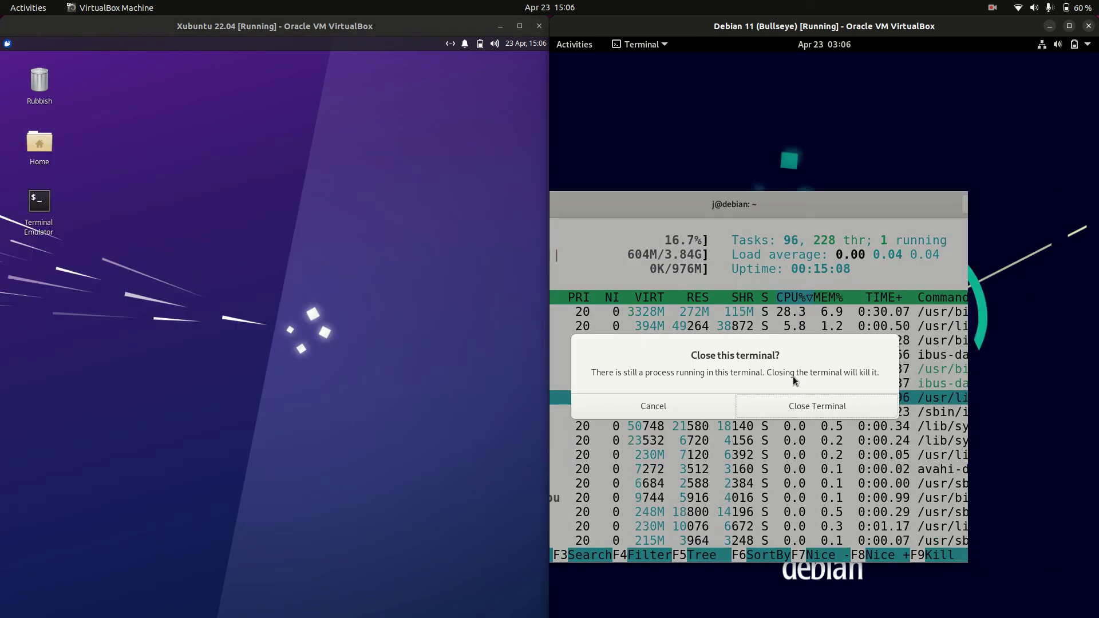
pyautogui.click(837, 416)
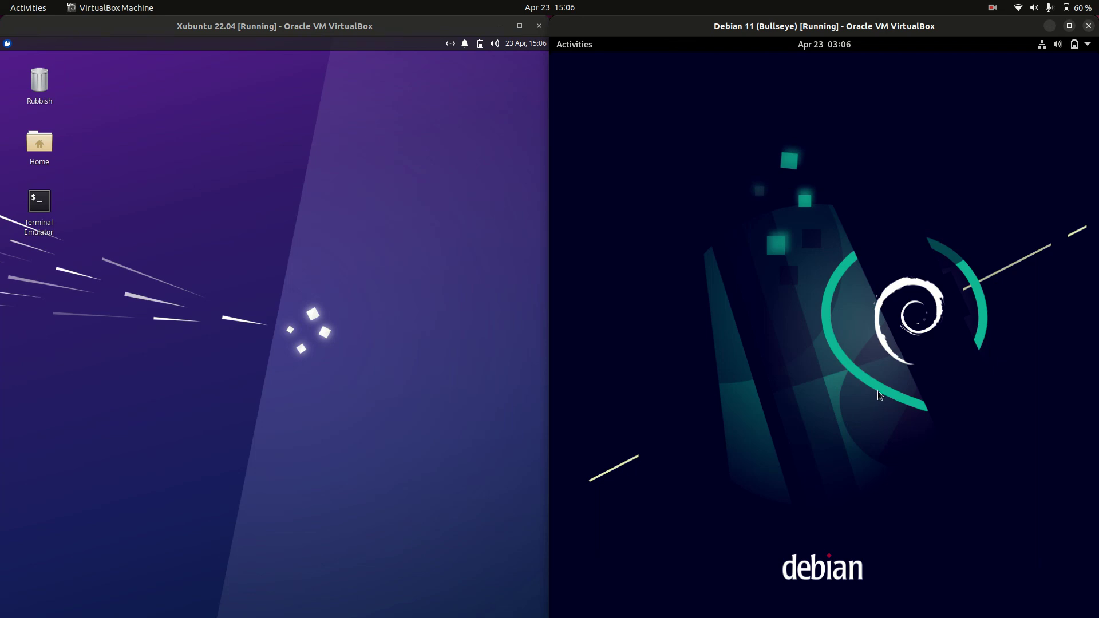